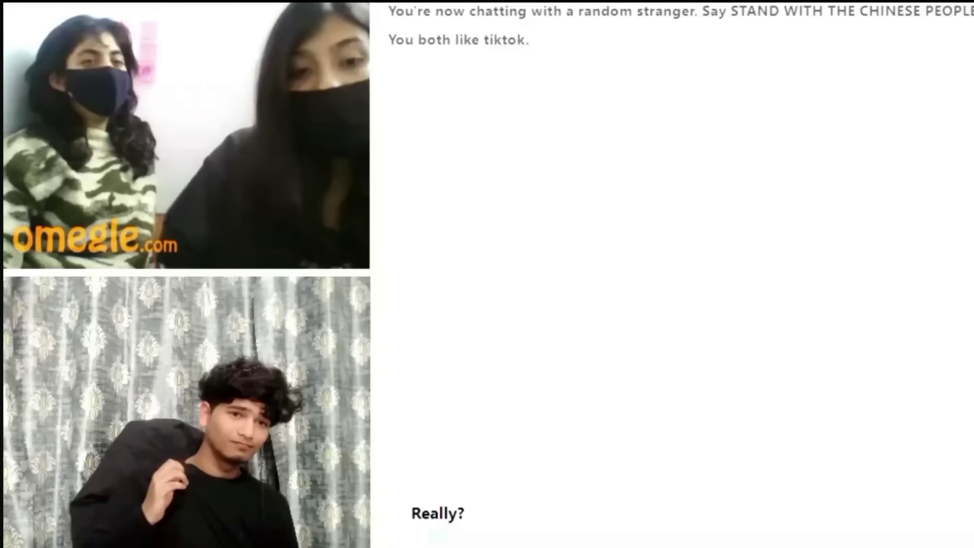
key(Escape)
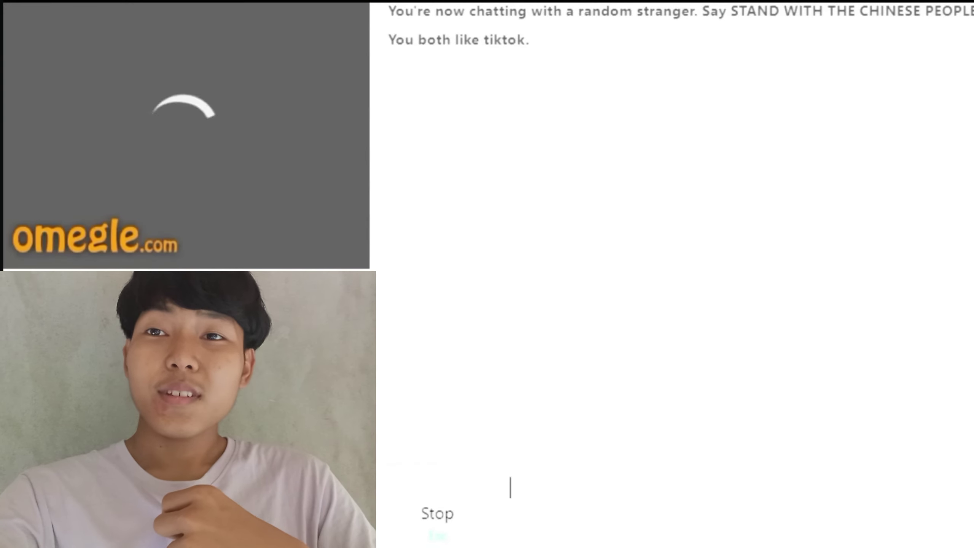